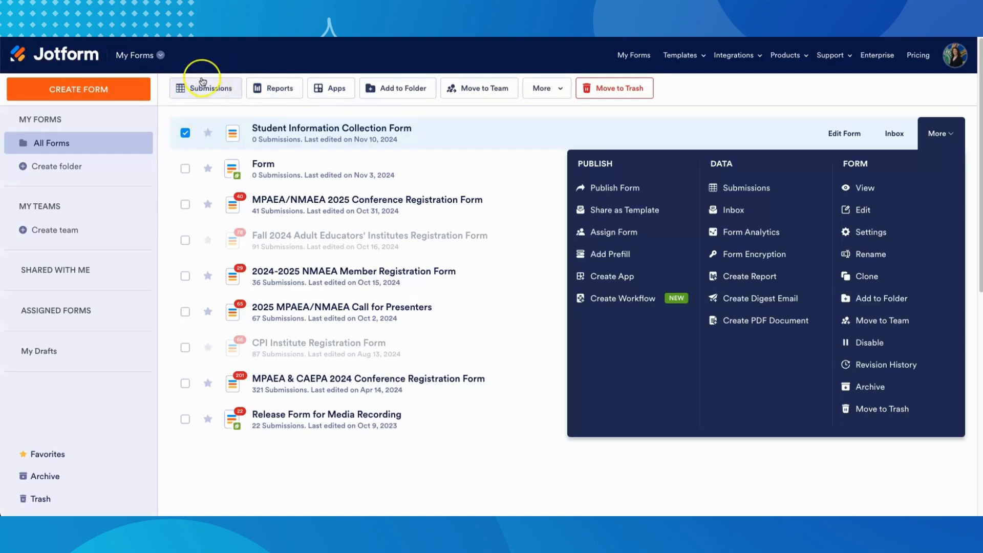
- Open the Student Information Collection Form in the Form Builder and switch to its Tables view
click(841, 135)
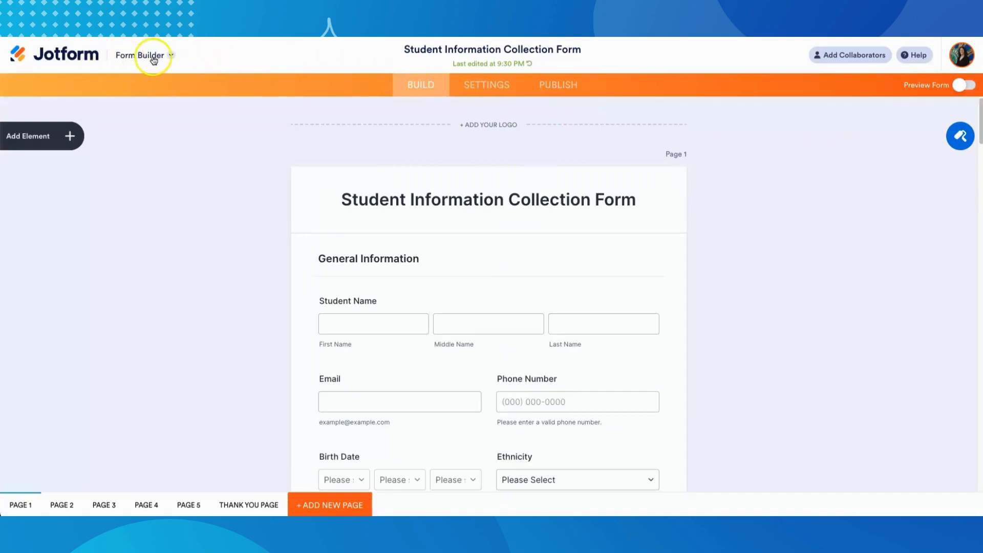
click(168, 55)
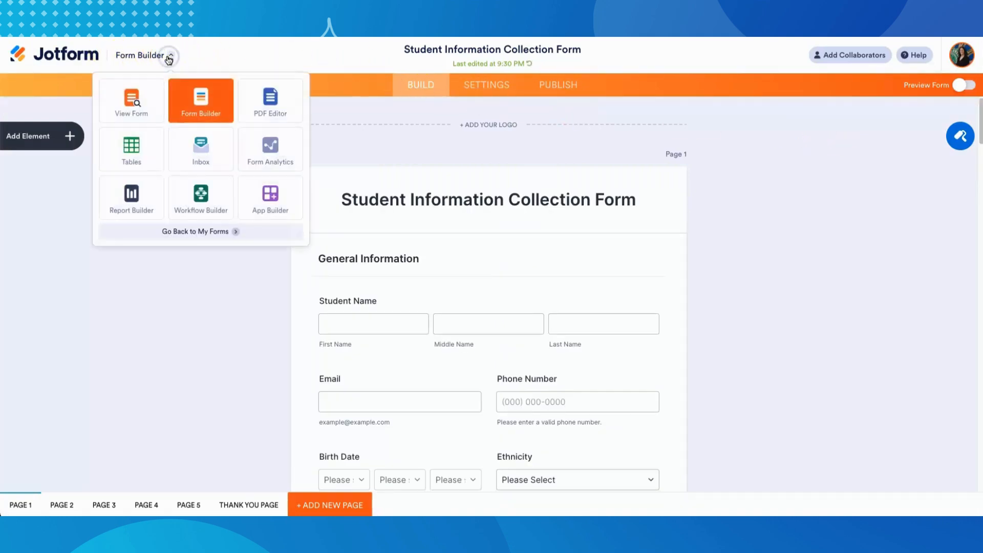
click(134, 151)
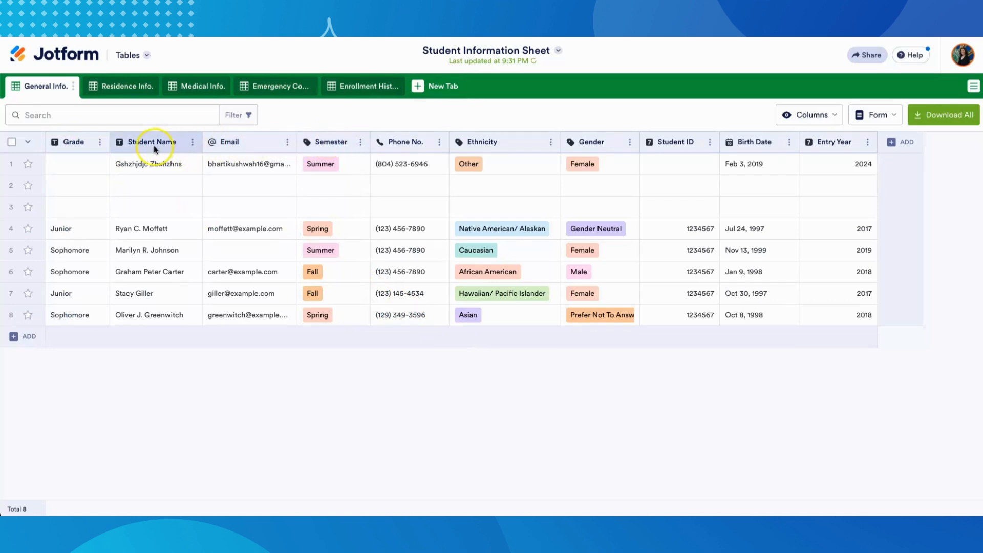
- View the options available for the Grade column and for the first entry in the General Info. table
click(99, 143)
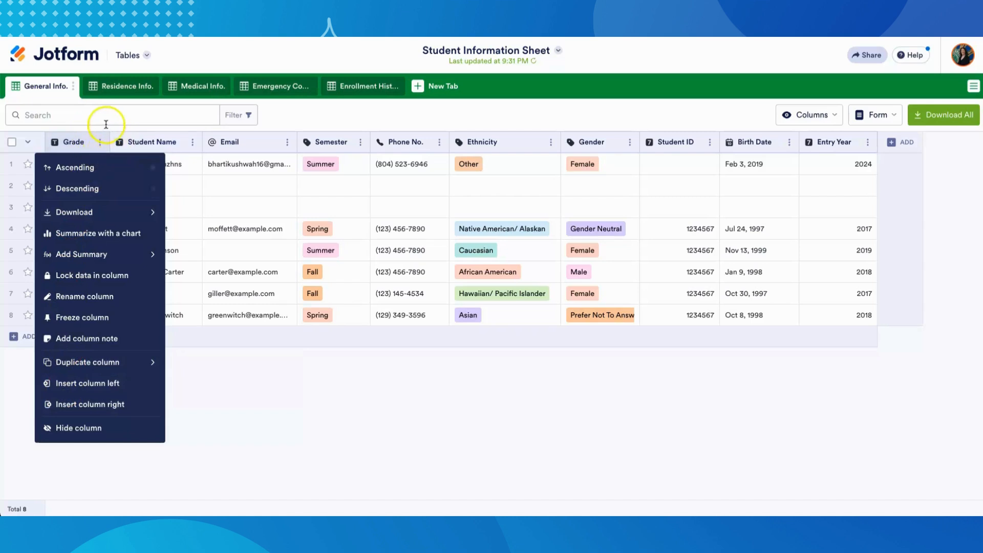
click(90, 138)
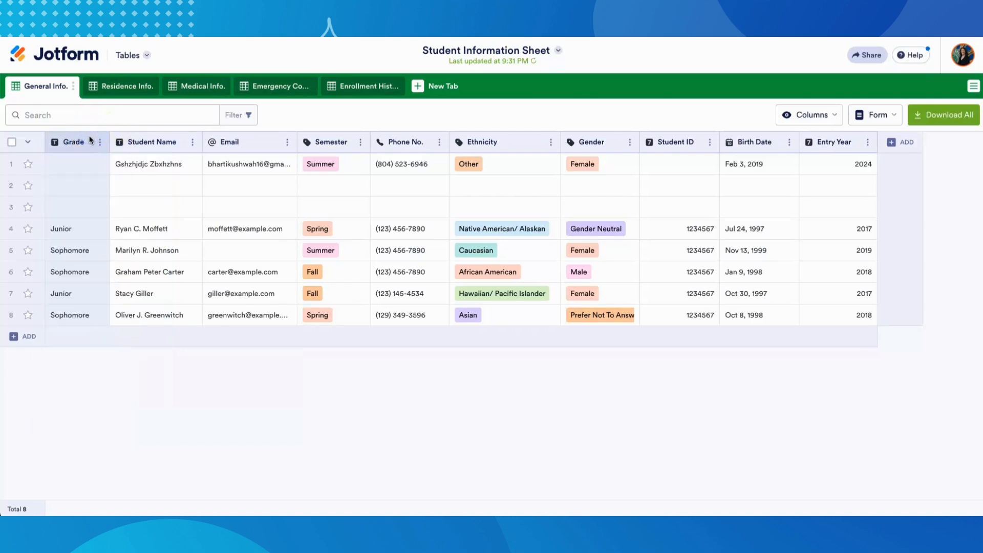
click(16, 165)
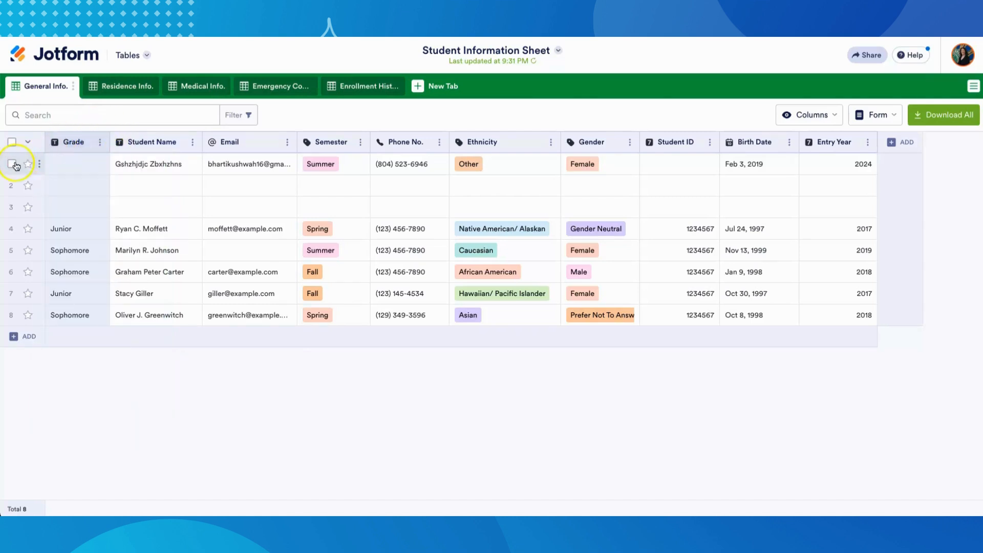
click(40, 164)
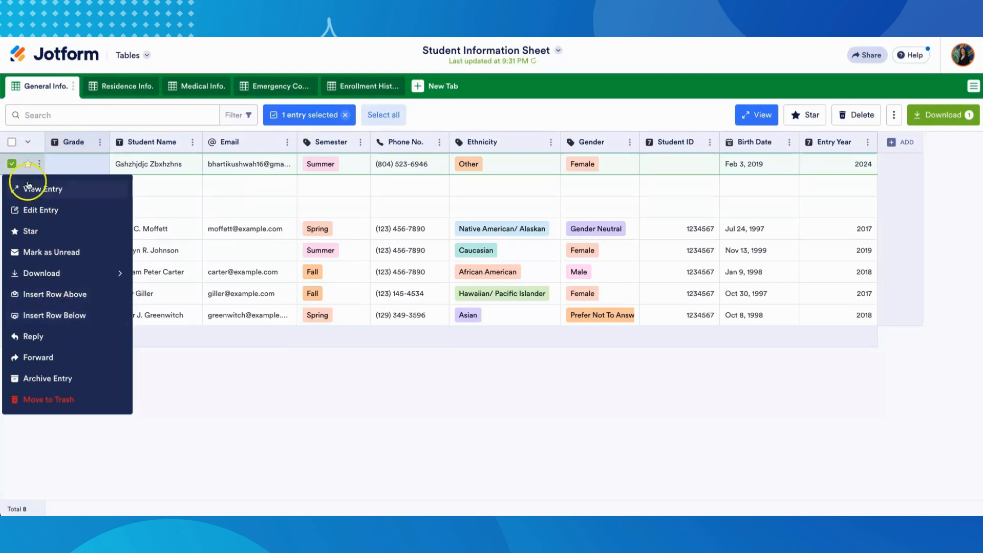
click(39, 167)
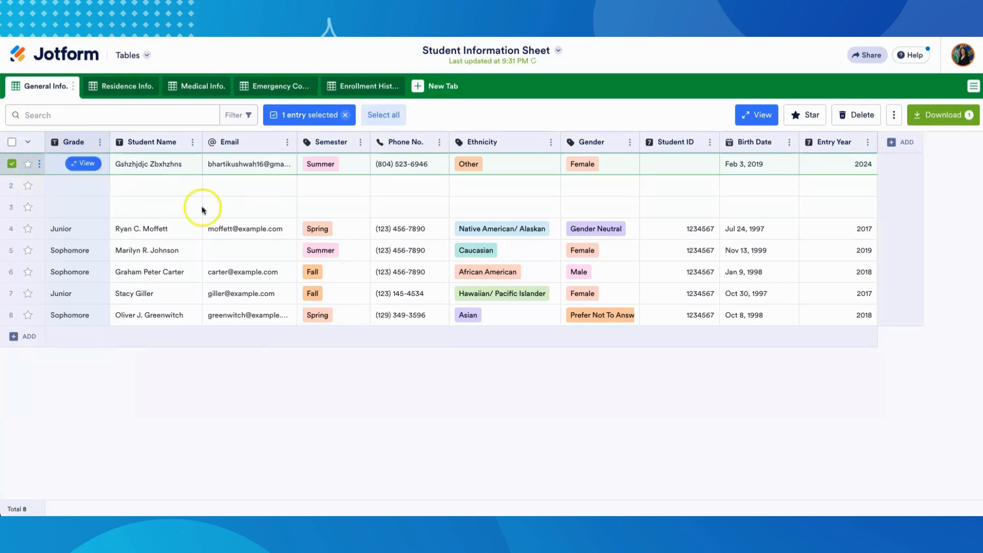
- Highlight the email text in row 4 and clear the selection of the first entry
click(278, 229)
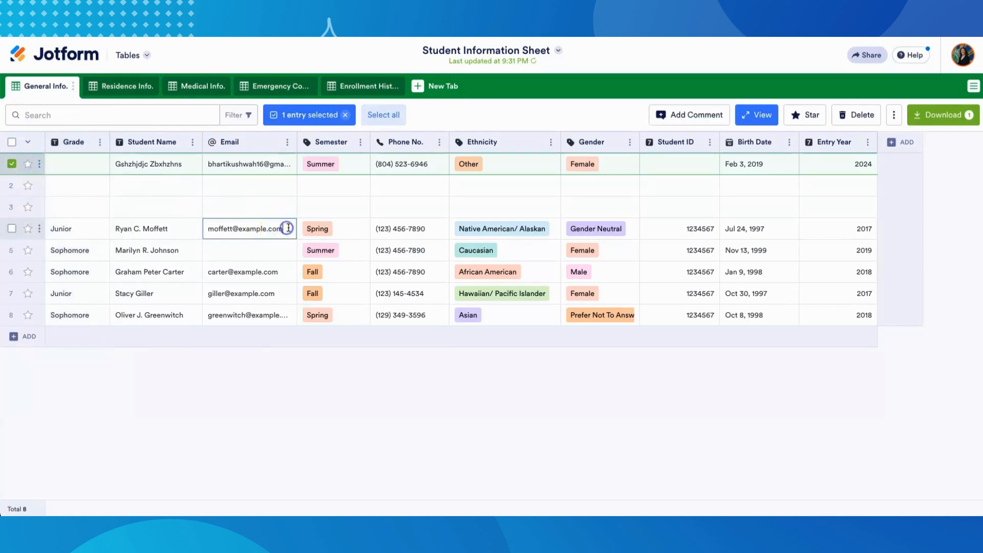
drag(285, 228, 196, 230)
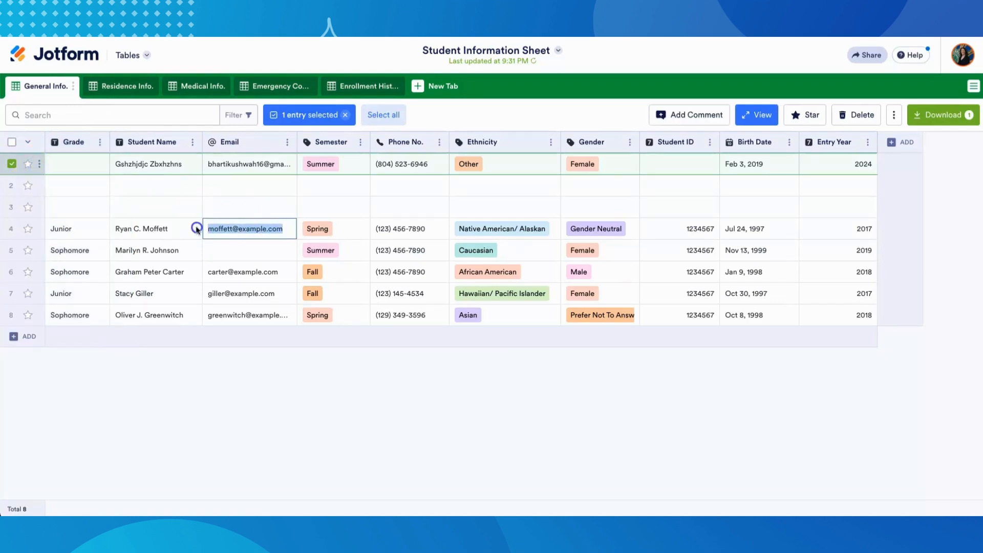
click(281, 229)
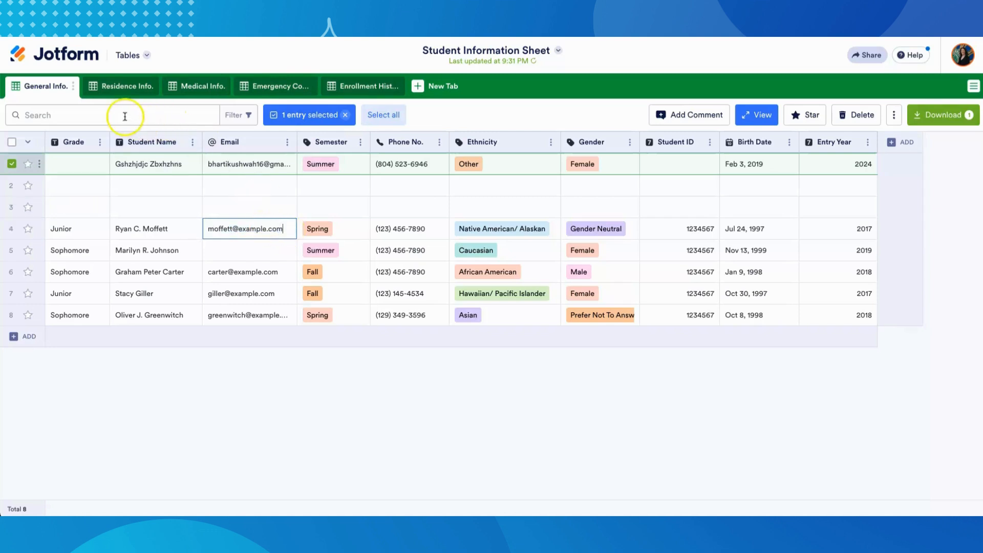
click(345, 114)
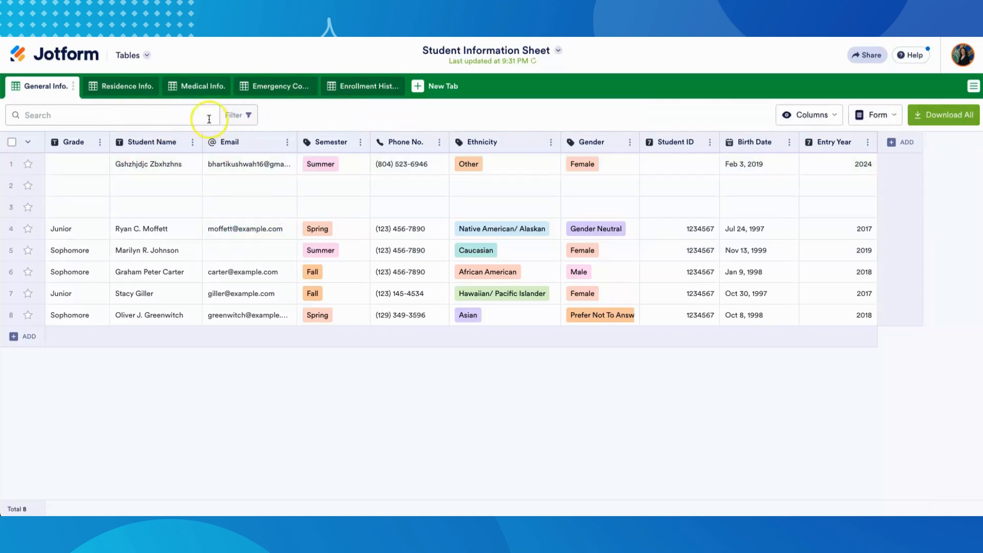
- Examine the table's search, its column visibility list and the options for viewing, editing and auto-deleting in the linked form
click(165, 121)
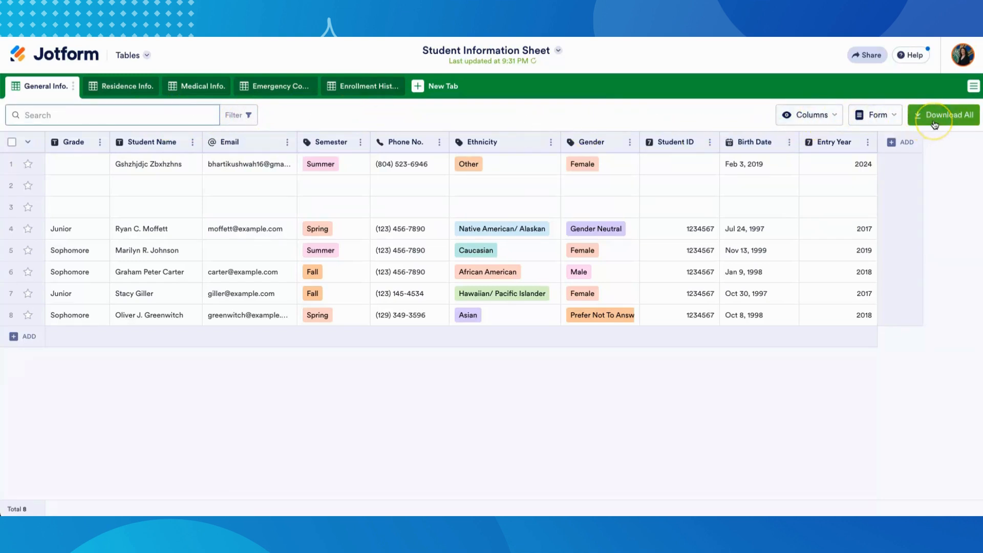
click(817, 115)
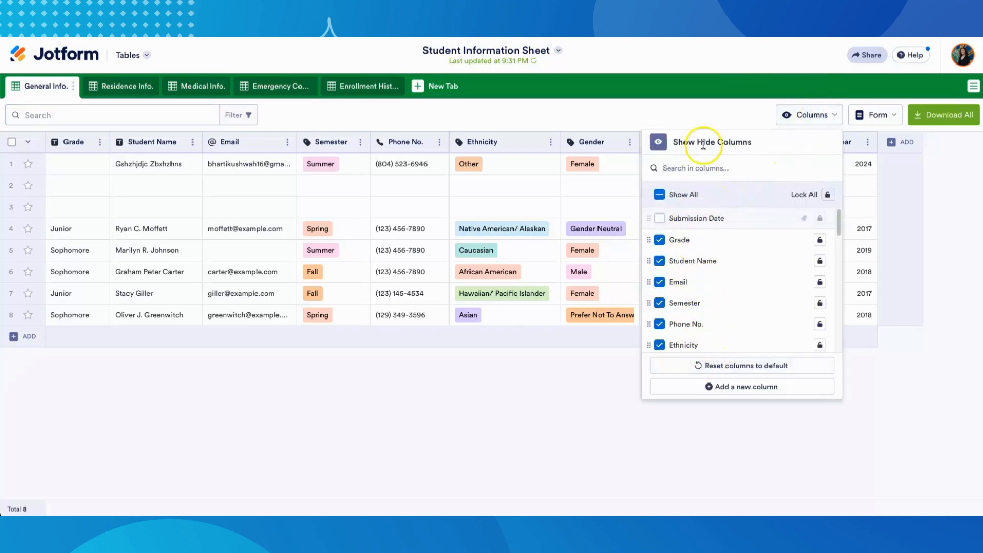
click(878, 116)
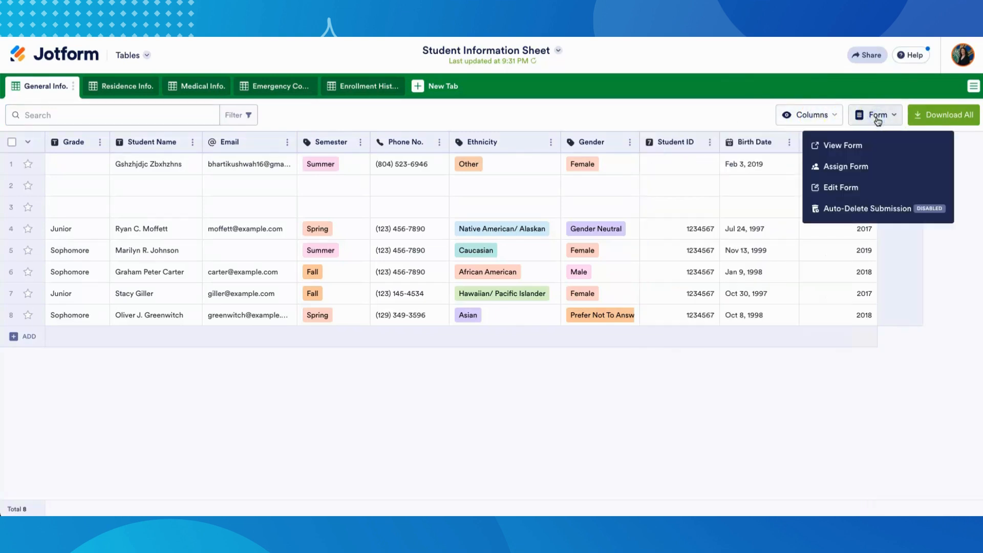
click(853, 147)
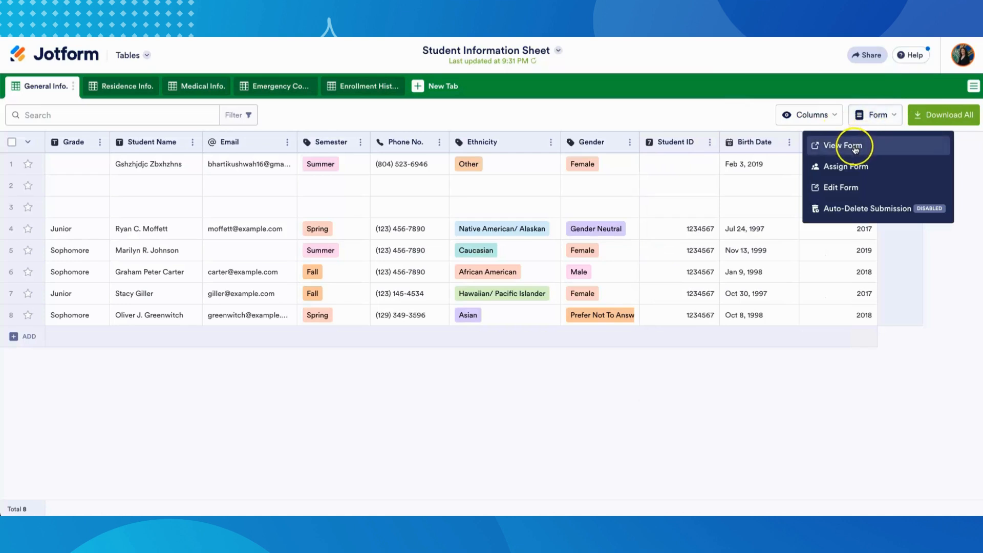
click(847, 188)
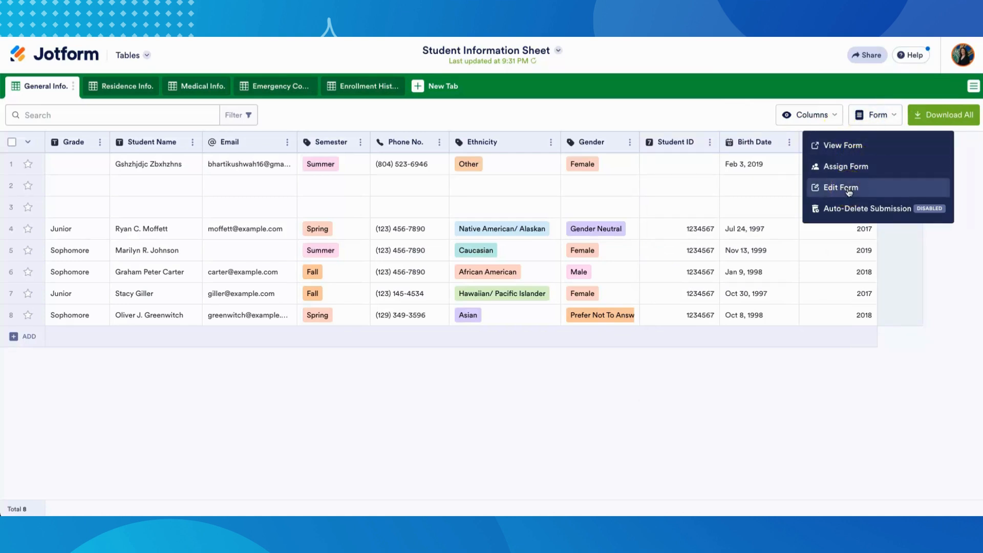
click(854, 211)
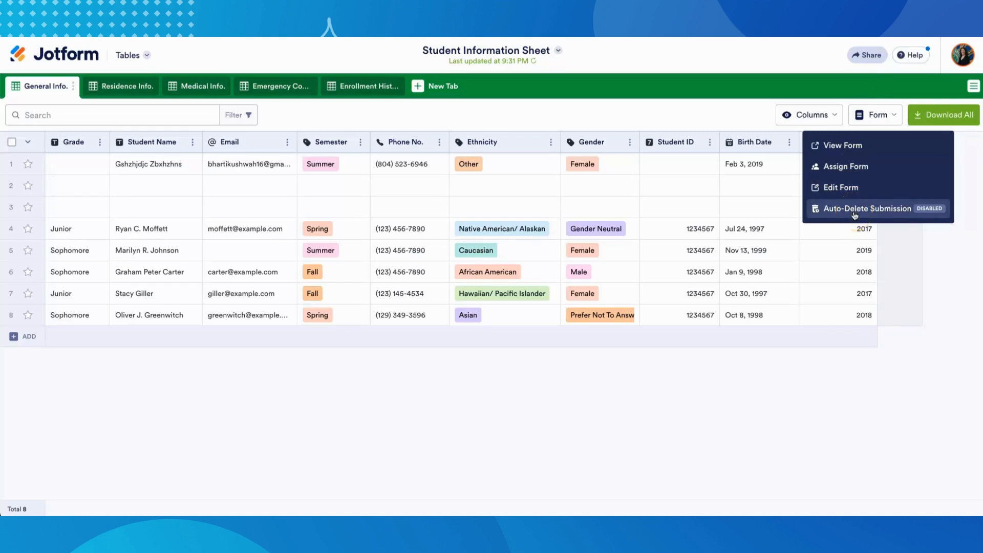
- View the formats offered for downloading all entries, from CSV to PDF
click(930, 118)
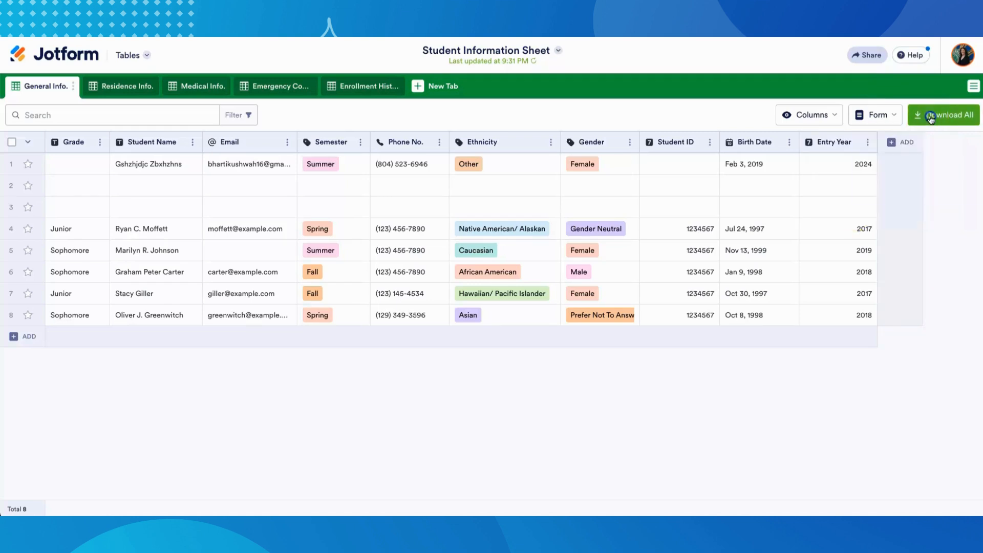
click(923, 149)
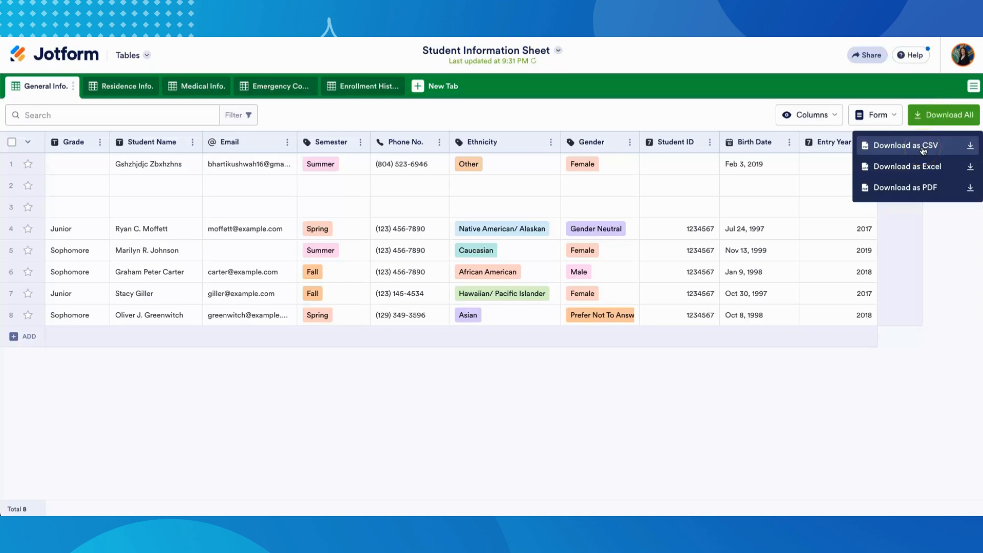
click(915, 189)
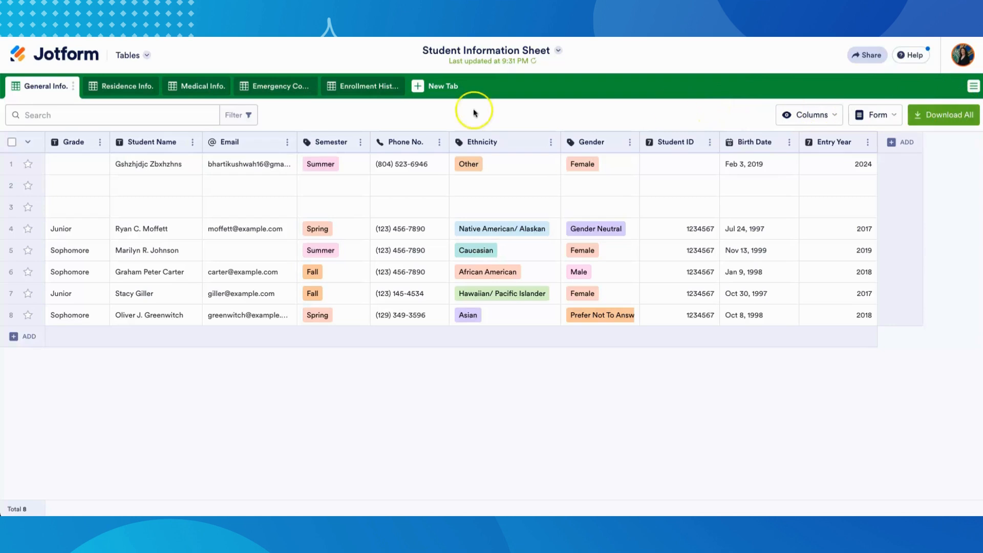
- Select the entries in rows 1, 4 and 5 of the General Info. table
click(12, 164)
click(12, 228)
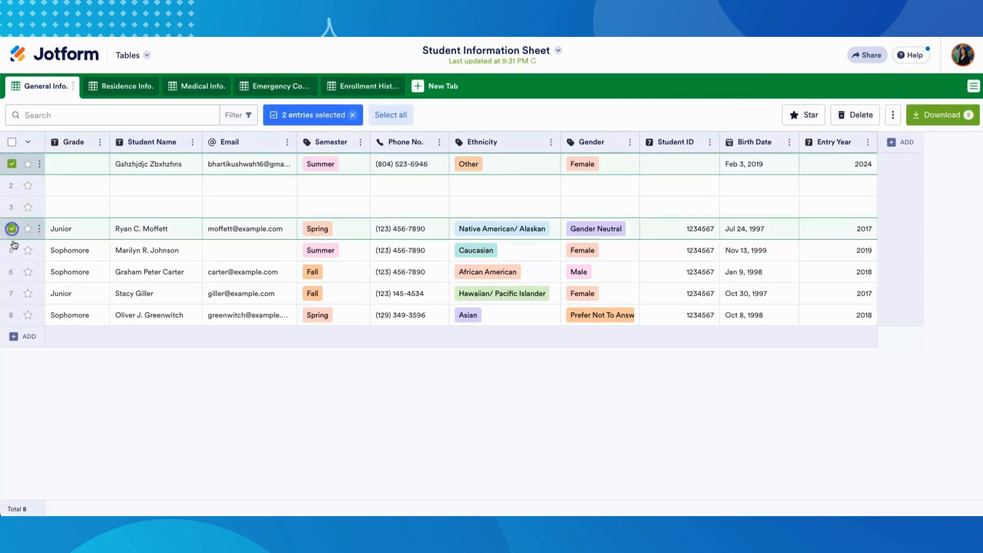
click(12, 250)
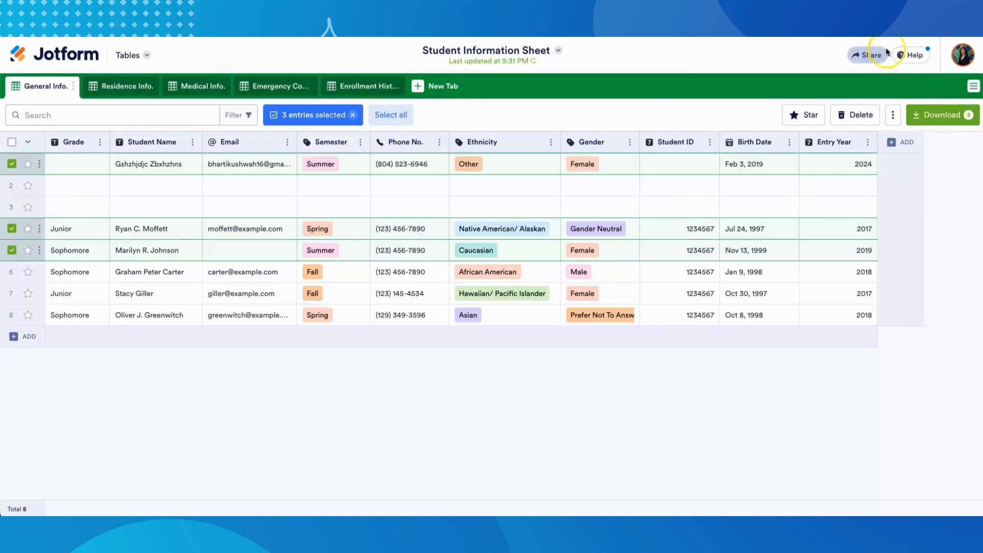
- Review the table's sharing options, including privacy, invitation link default role, limitations and embedding
click(869, 57)
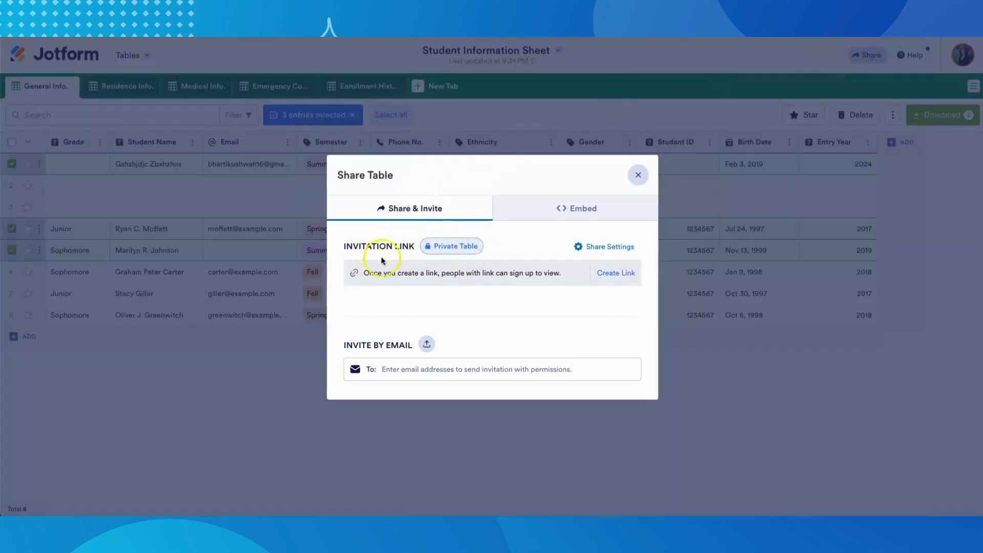
click(614, 247)
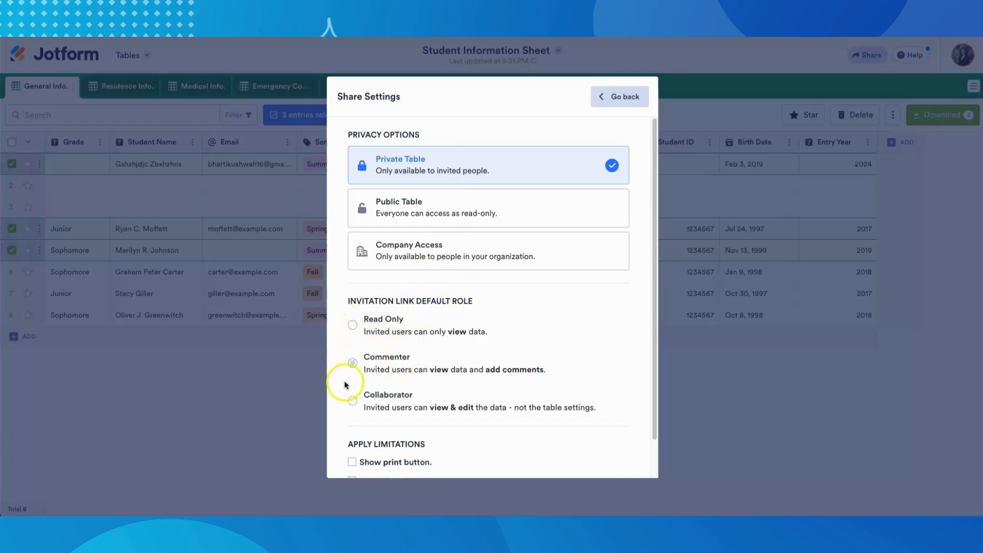
scroll(409, 400, down, 1)
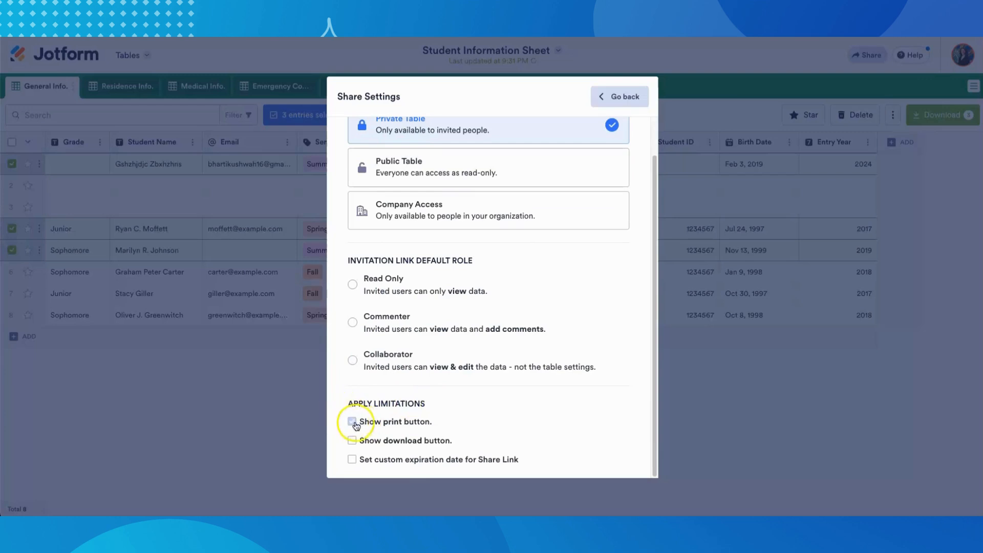
click(393, 426)
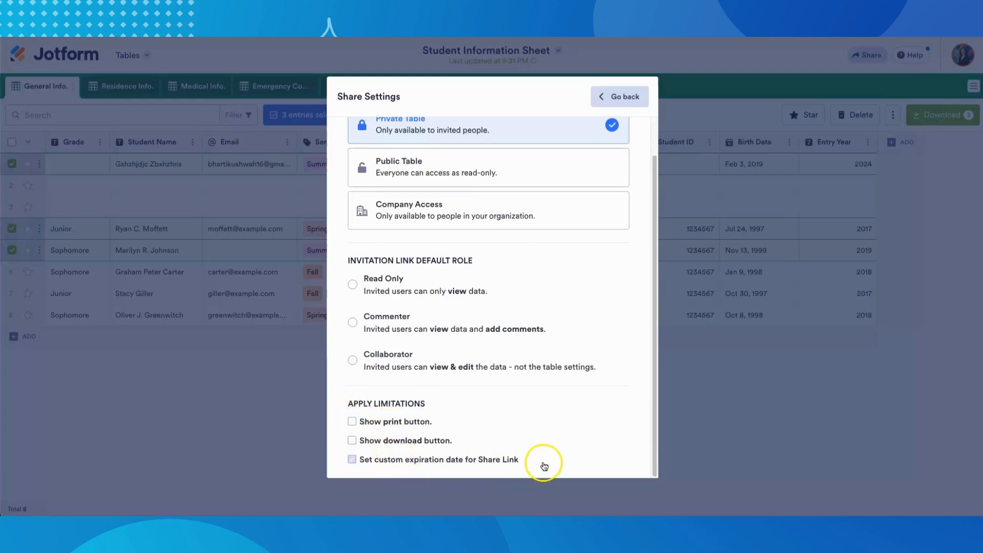
click(610, 102)
click(576, 204)
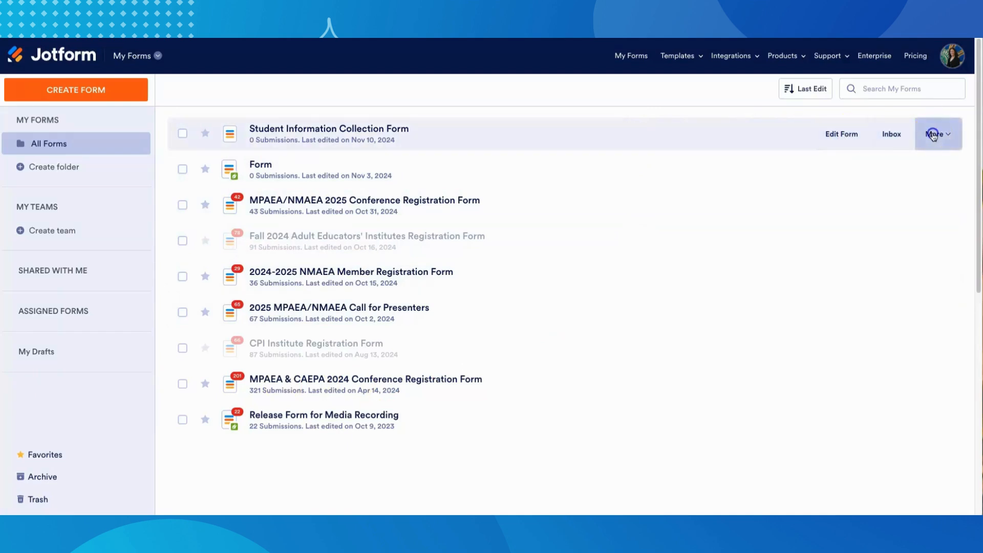
- Select the Student Information Collection Form in the forms list and start adding a new report for it
click(933, 135)
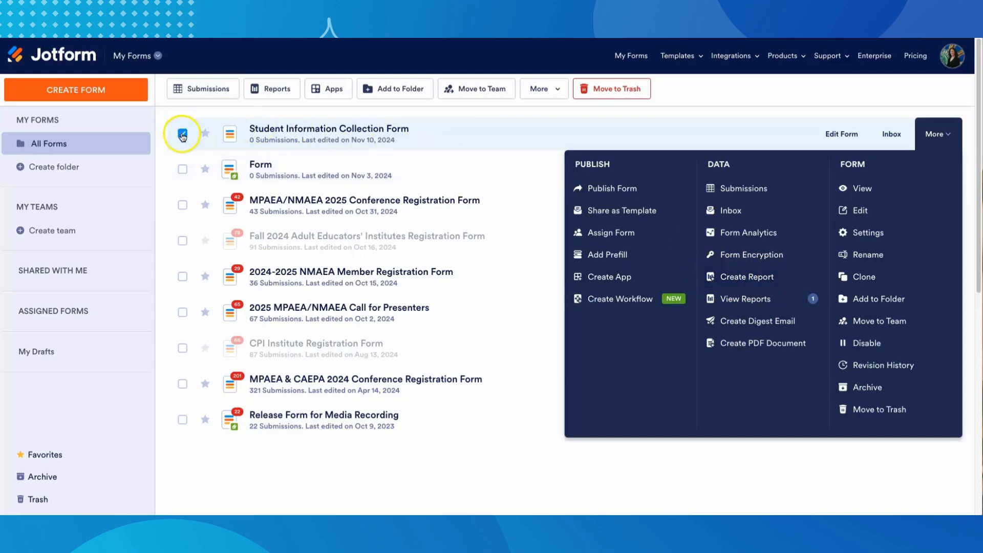
click(275, 91)
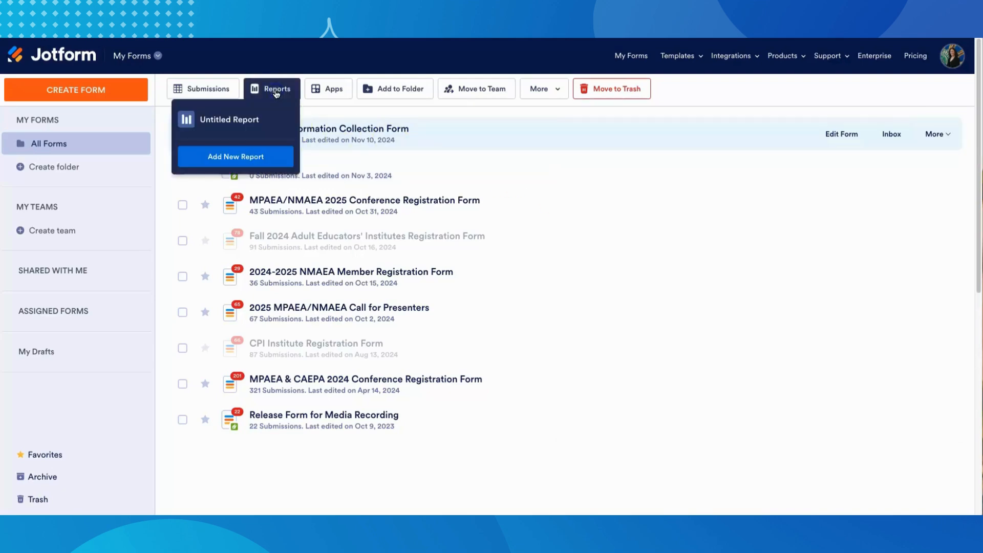
click(254, 160)
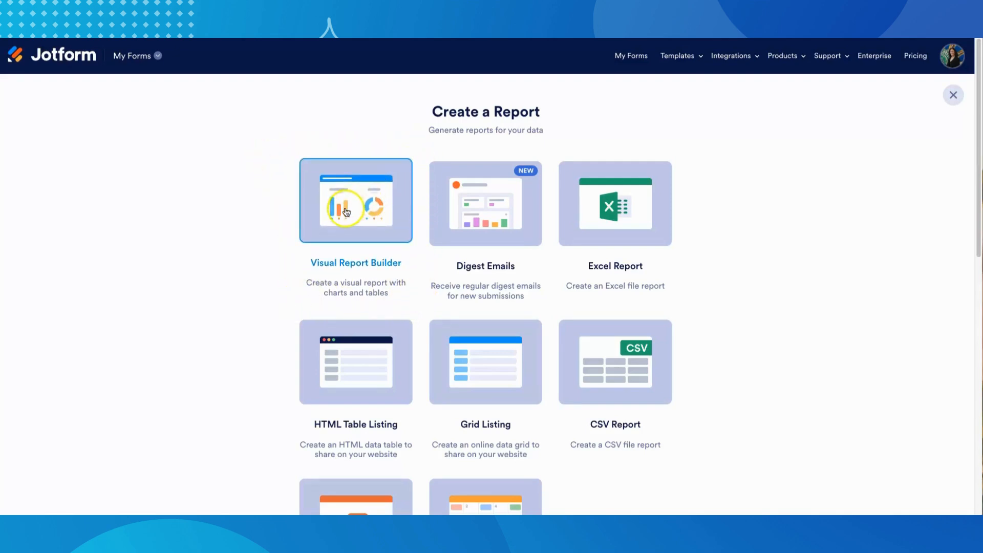
- Examine the available report types, from Visual Report Builder and Digest Emails to HTML Table, Grid, RSS and Calendar Listing
click(375, 185)
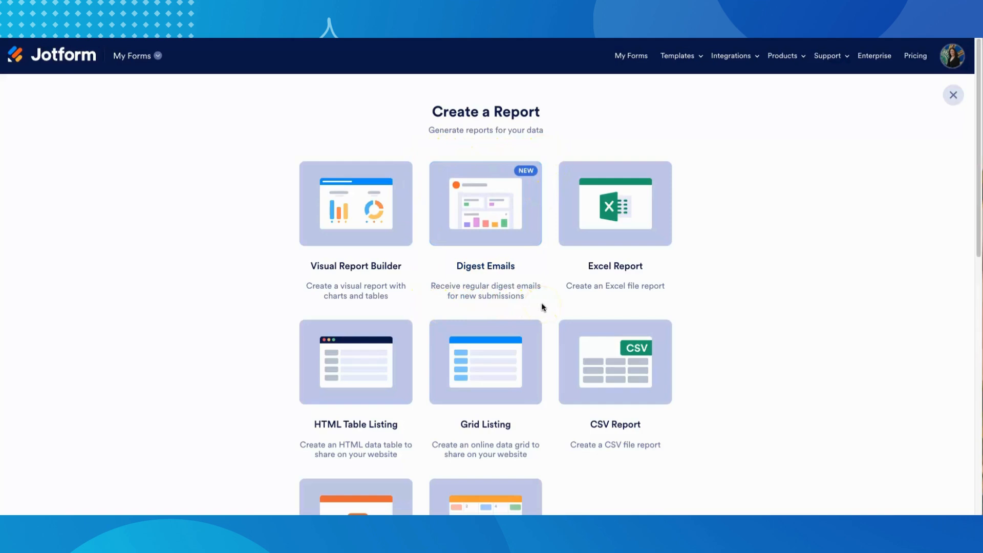
click(525, 230)
click(411, 372)
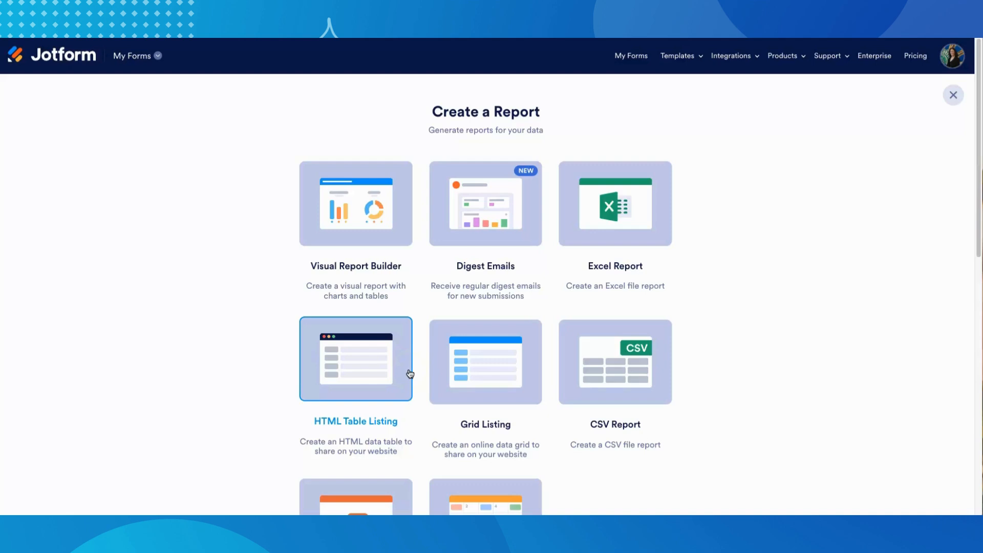
click(403, 372)
click(464, 364)
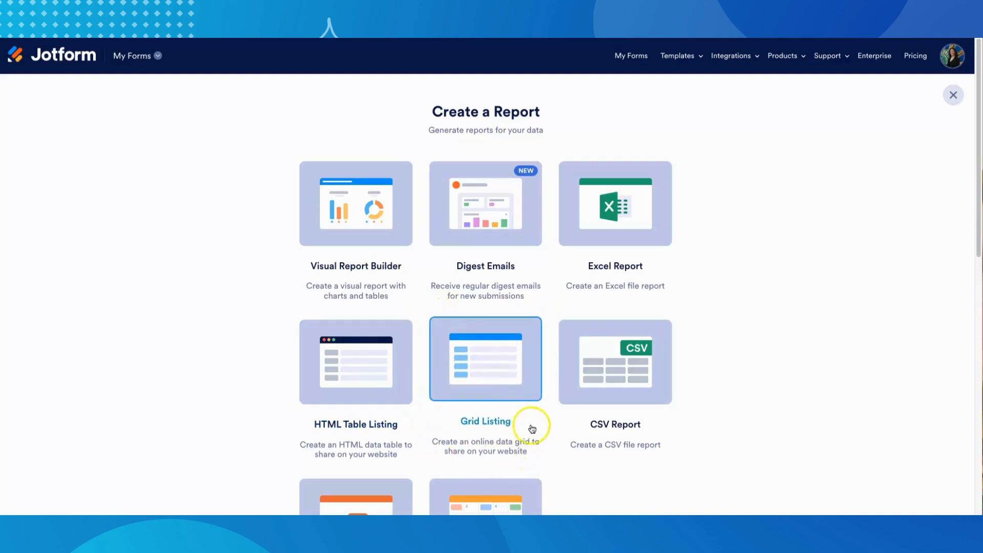
scroll(523, 391, down, 3)
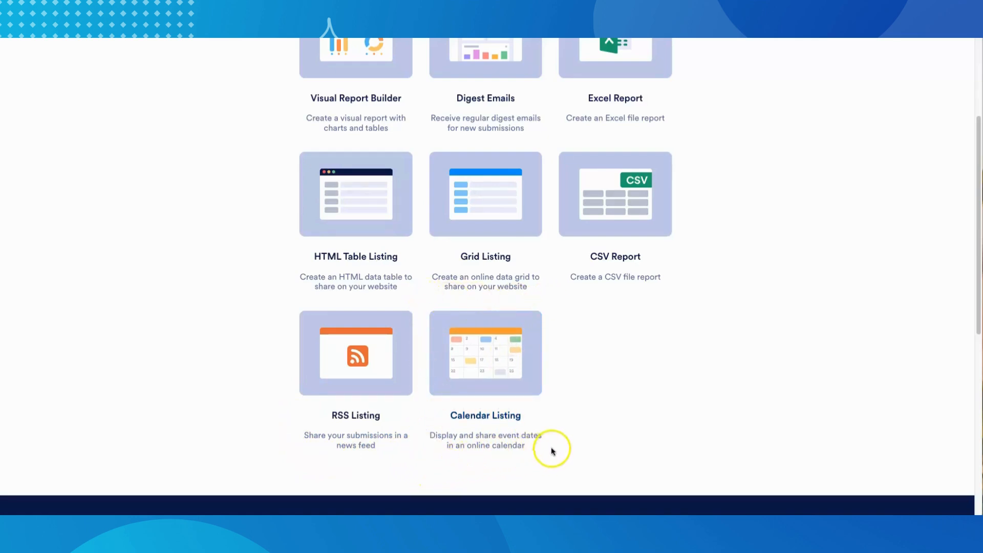
- Open the form analytics for the MPAEA/NMAEA 2025 Conference Registration Form from the forms list
click(516, 377)
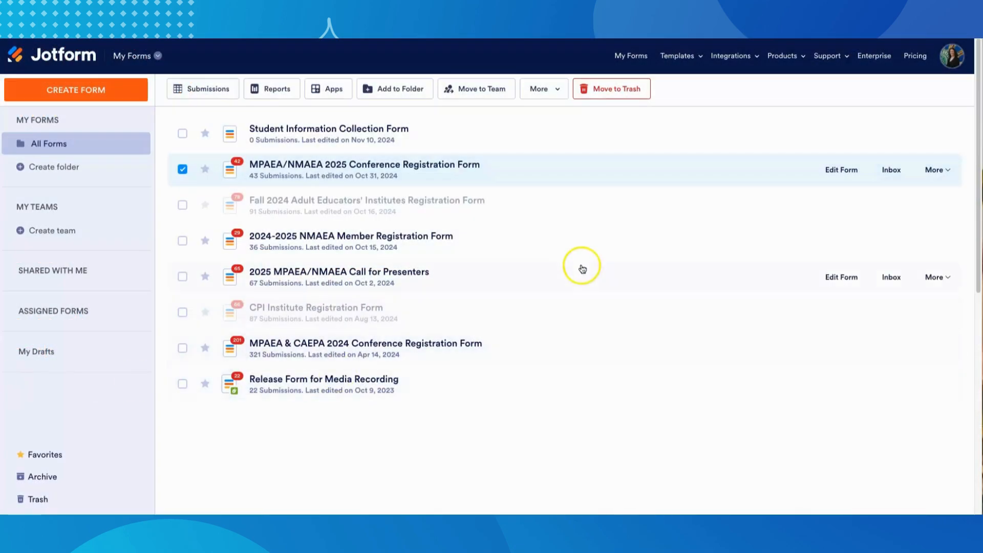
click(937, 170)
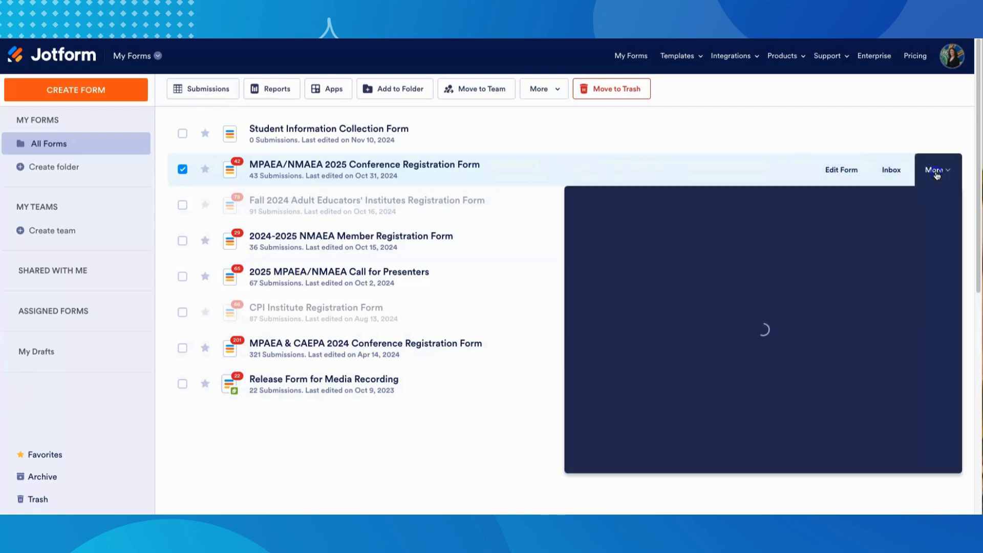
click(747, 269)
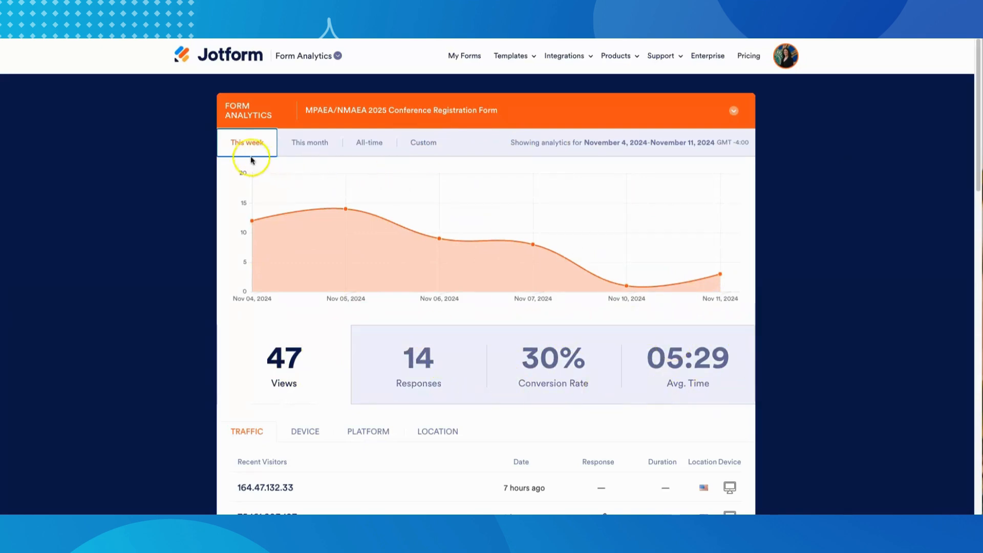
- Review the form's analytics for this month and all-time, and examine the all-time device, platform and location breakdowns
click(292, 143)
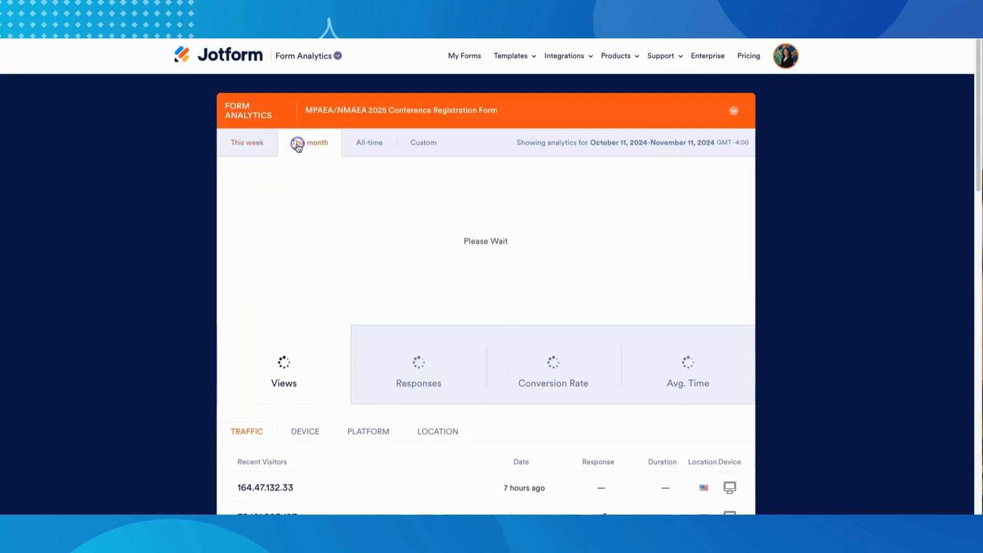
click(383, 145)
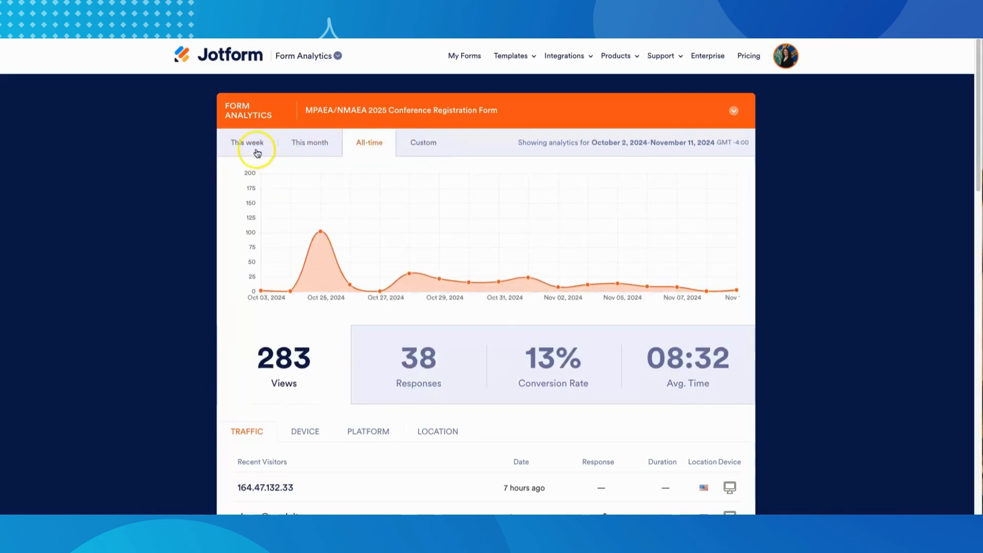
click(305, 432)
scroll(312, 420, down, 3)
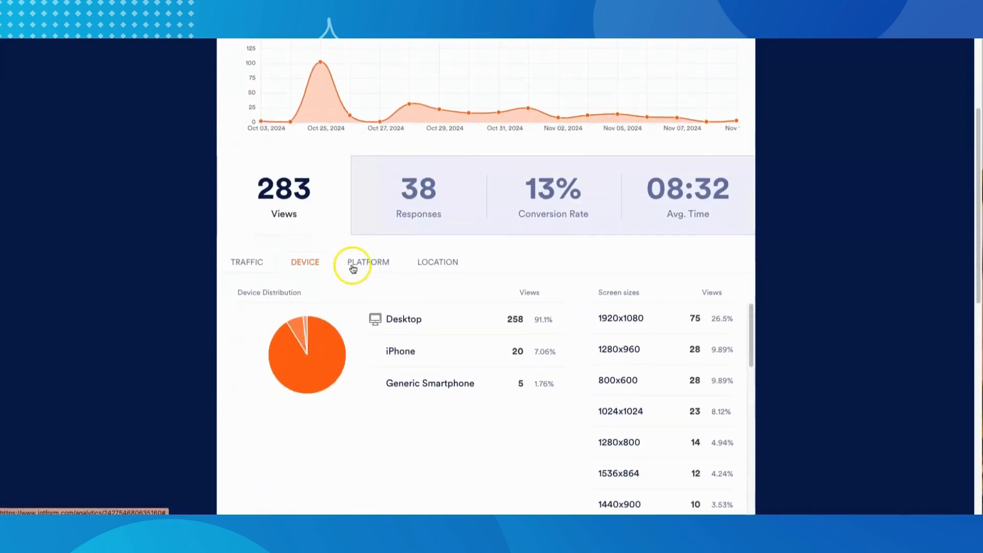
click(353, 262)
click(444, 262)
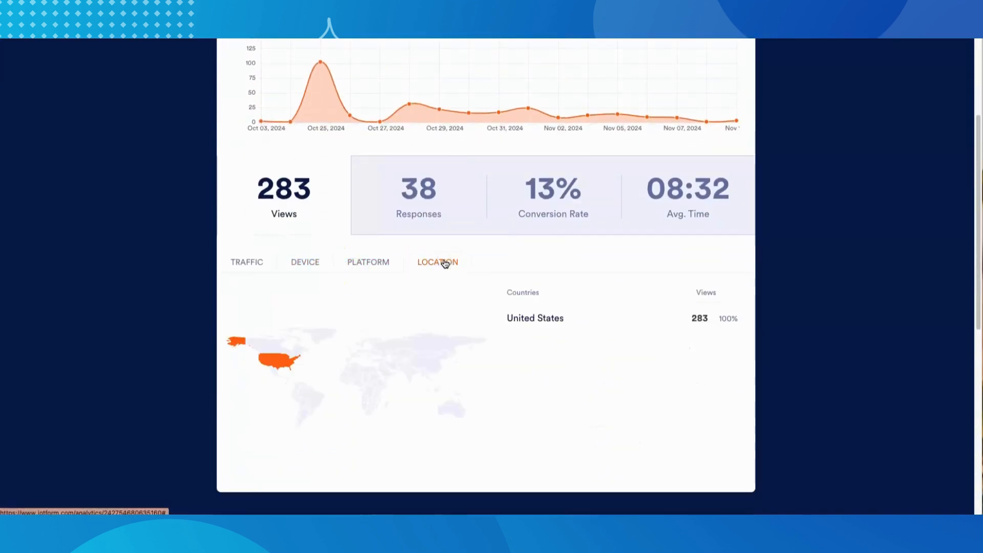